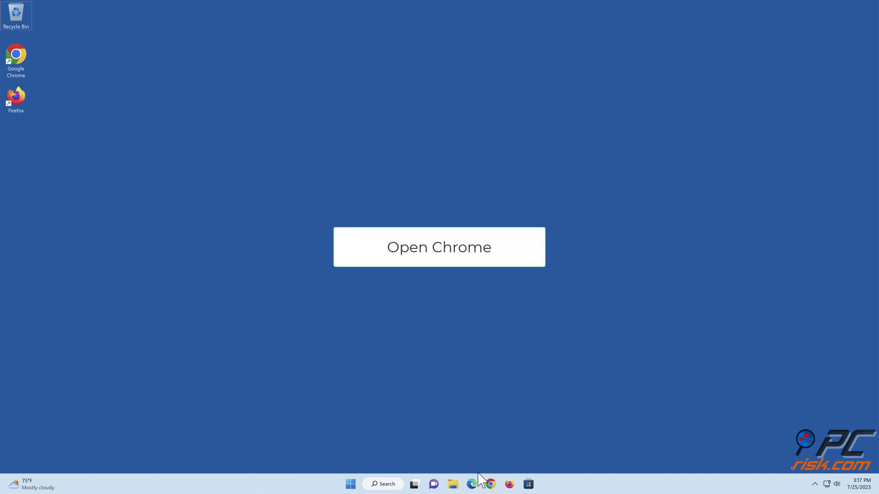
Launch Google Chrome from the taskbar.
left_click(490, 484)
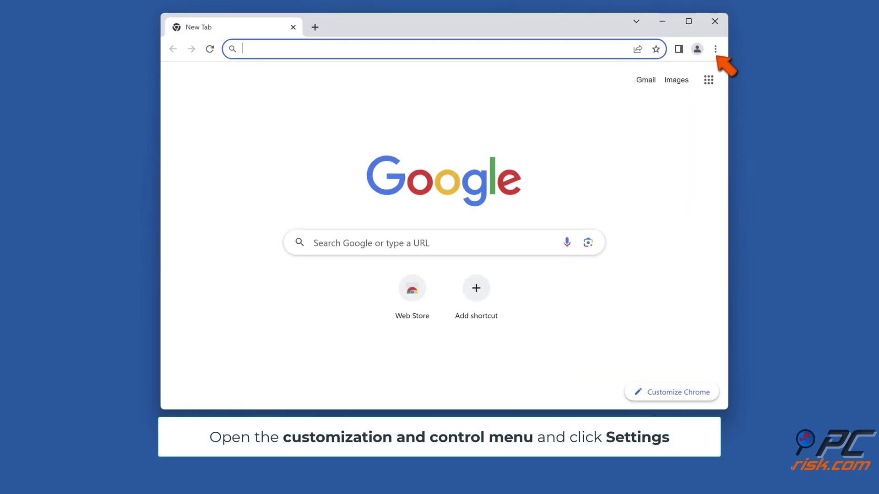
Open Chrome's Site settings page under Privacy and security.
left_click(715, 49)
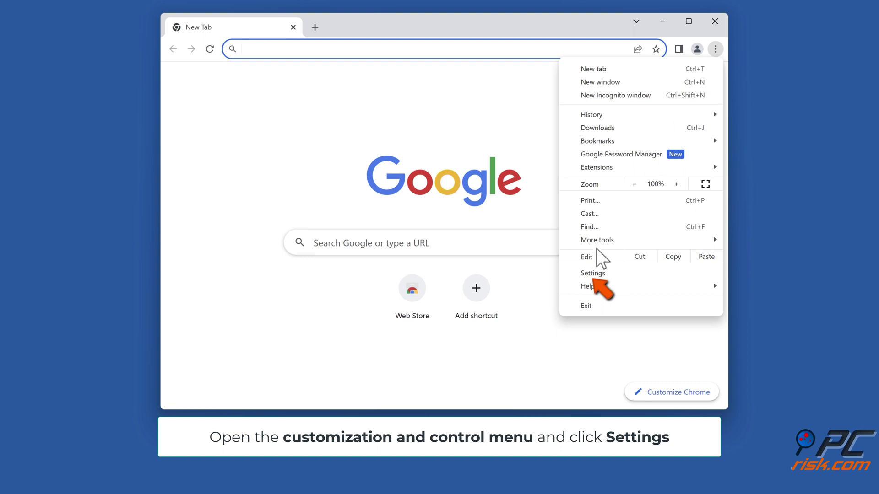
left_click(592, 275)
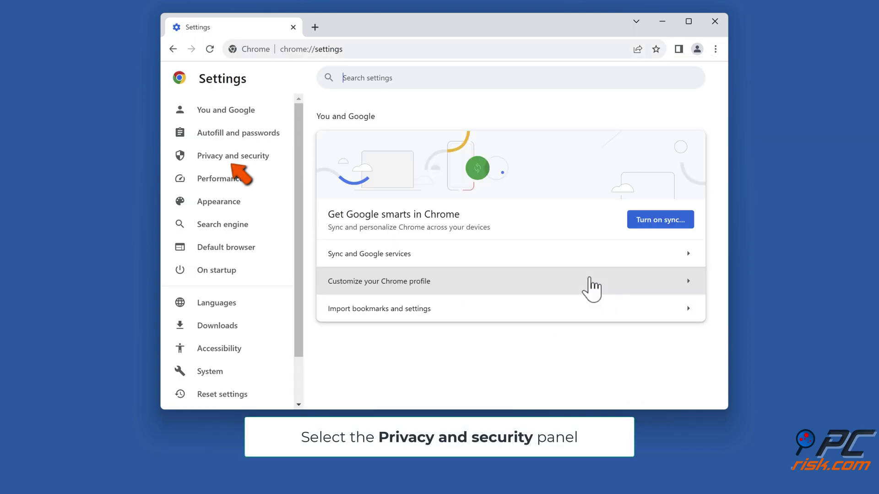
left_click(232, 161)
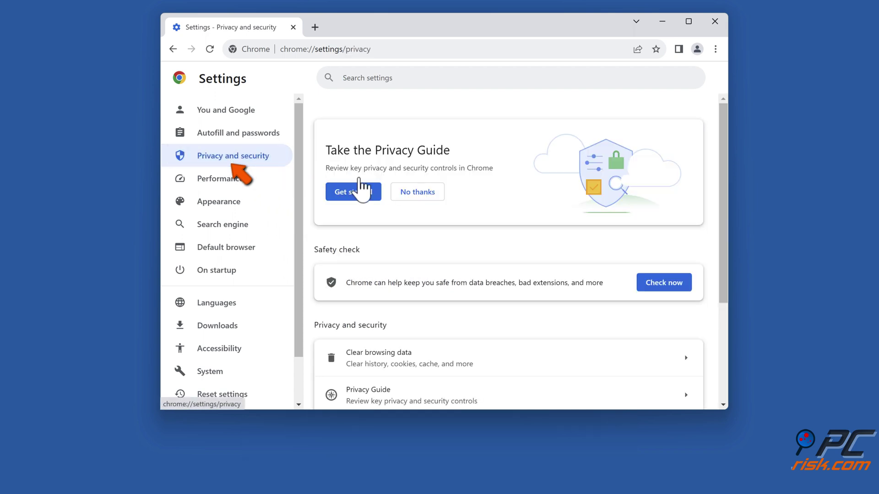
scroll(361, 187, "down", 3)
scroll(362, 188, "down", 1)
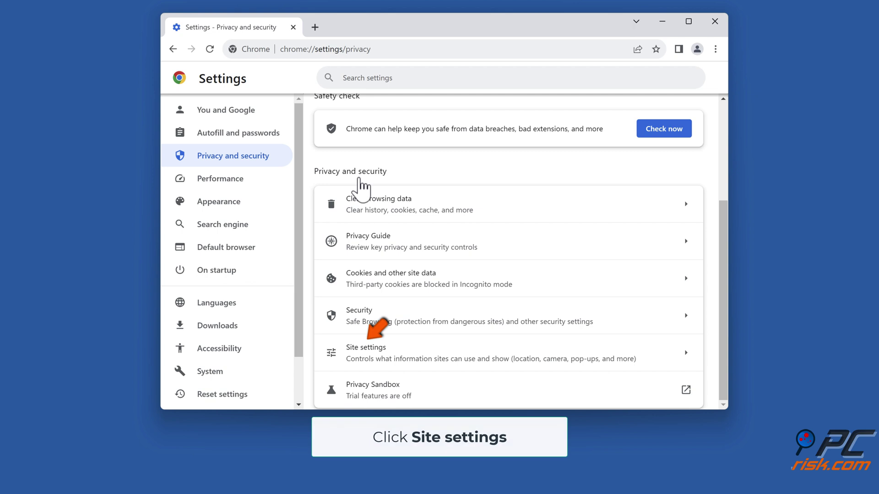
left_click(408, 357)
scroll(408, 356, "down", 10)
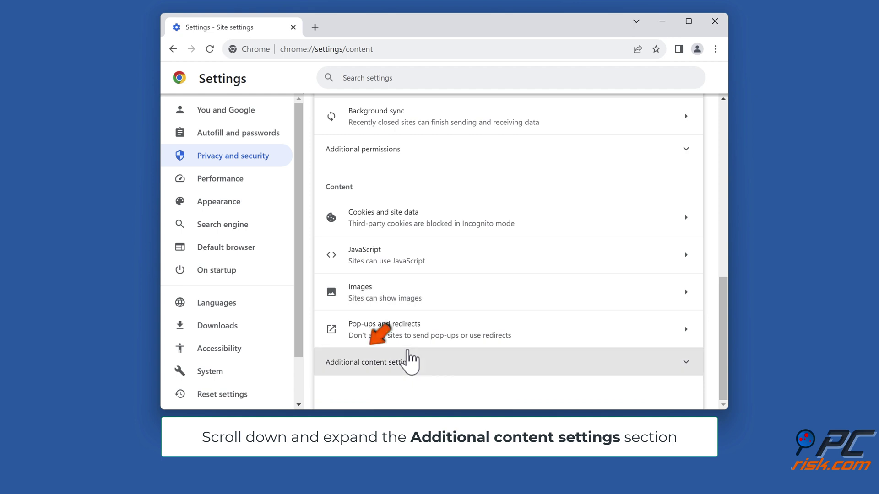
Set Protected content IDs to 'Sites can play protected content' and close Chrome.
left_click(503, 367)
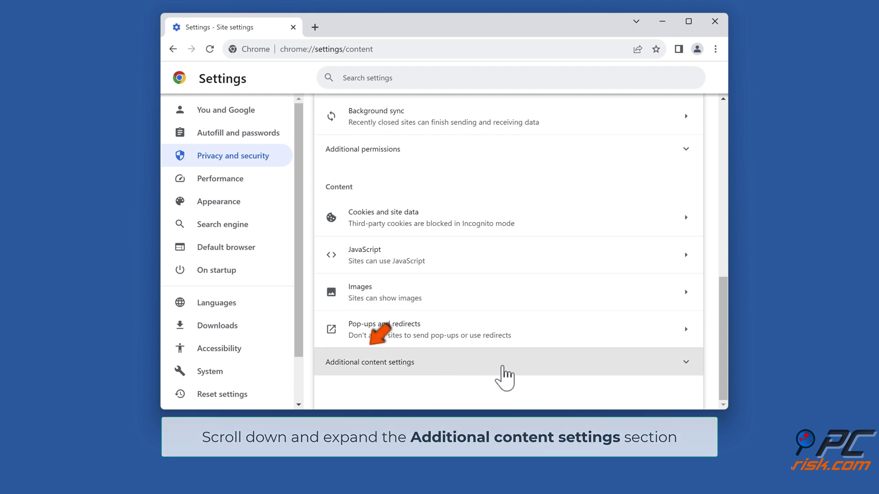
scroll(504, 377, "down", 5)
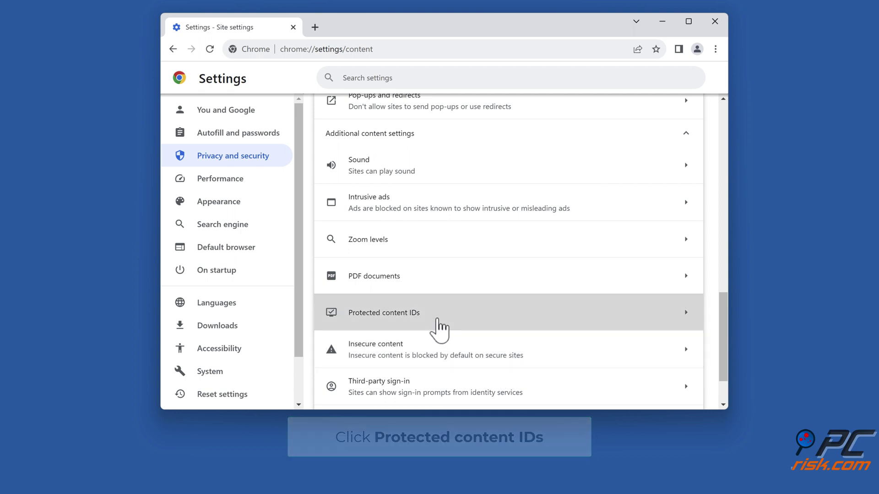
left_click(437, 319)
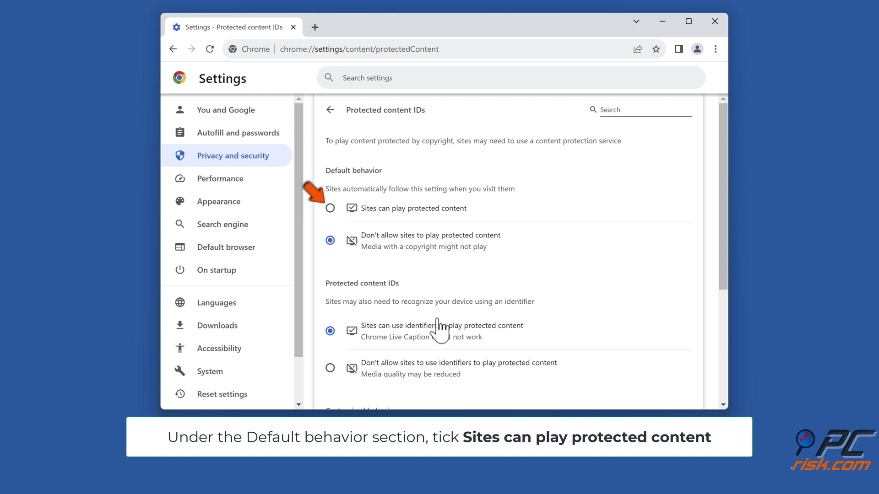
left_click(330, 208)
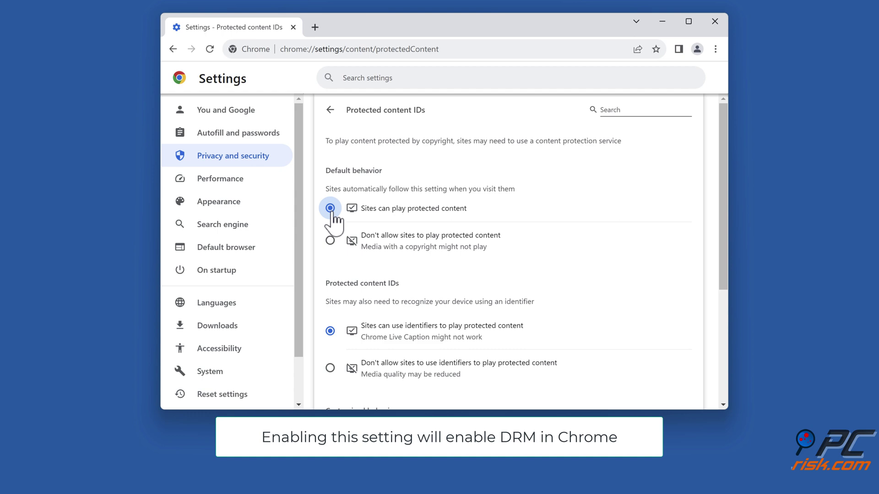
left_click(715, 22)
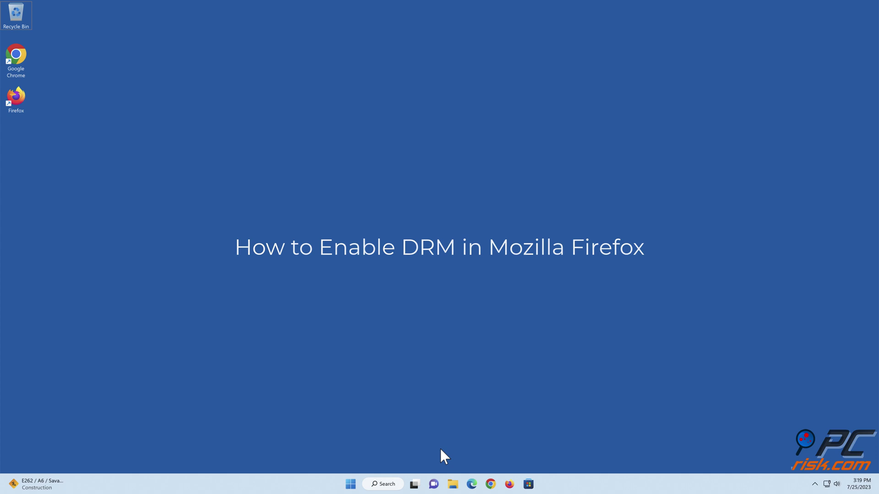
Launch Firefox, tick 'Play DRM-controlled content' in Settings, and close the browser.
left_click(512, 484)
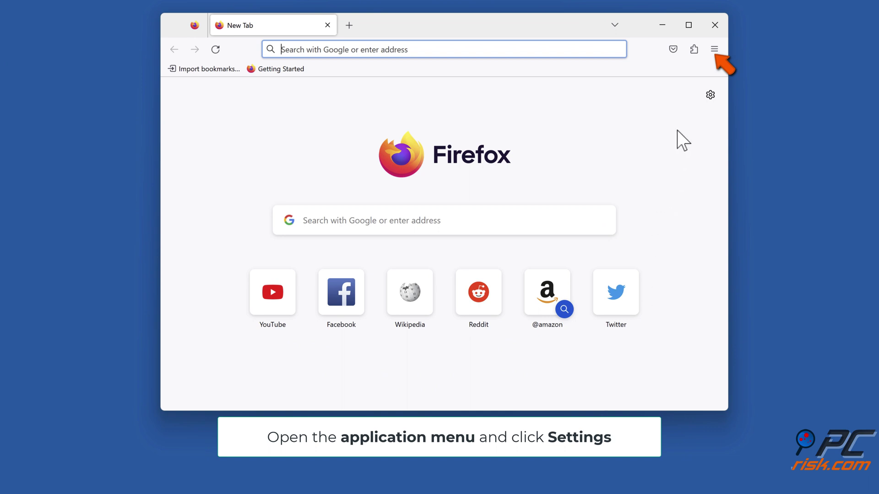
left_click(714, 49)
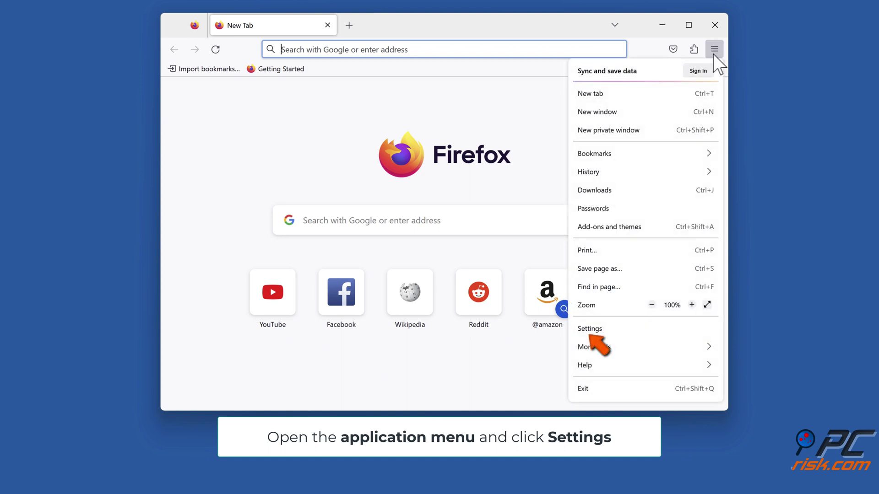
left_click(589, 324)
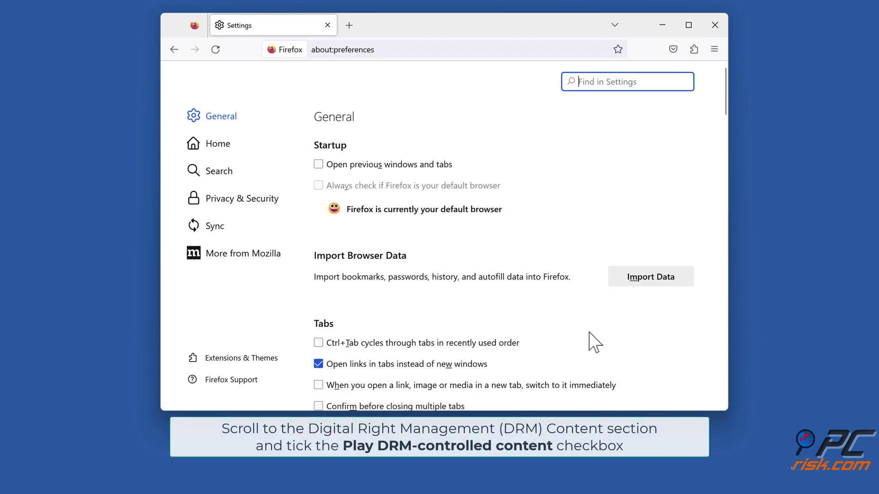
scroll(589, 333, "down", 20)
scroll(589, 333, "down", 6)
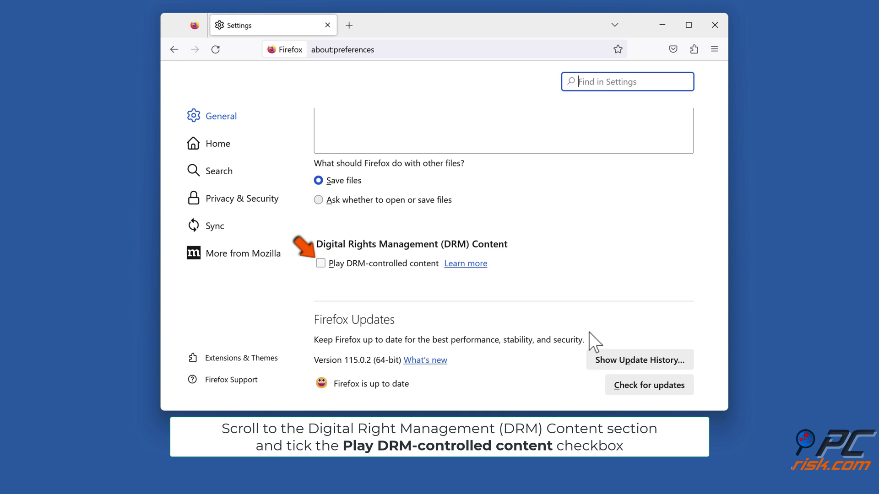
left_click(321, 265)
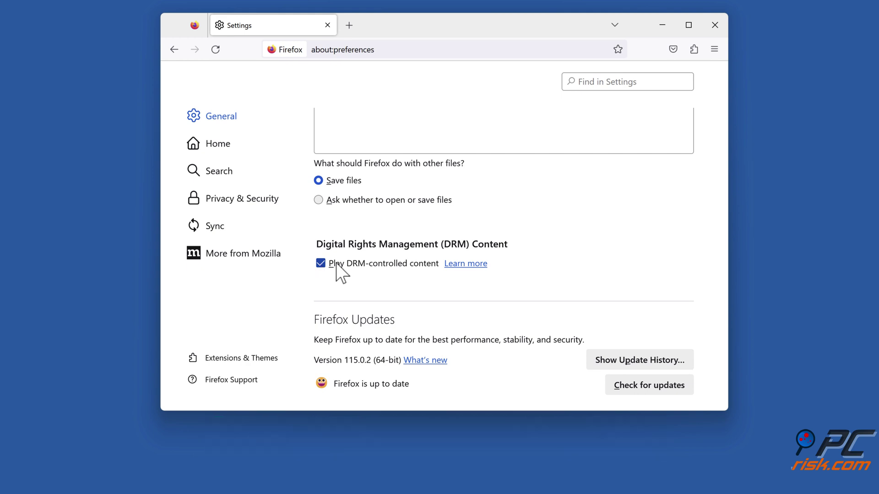
left_click(715, 24)
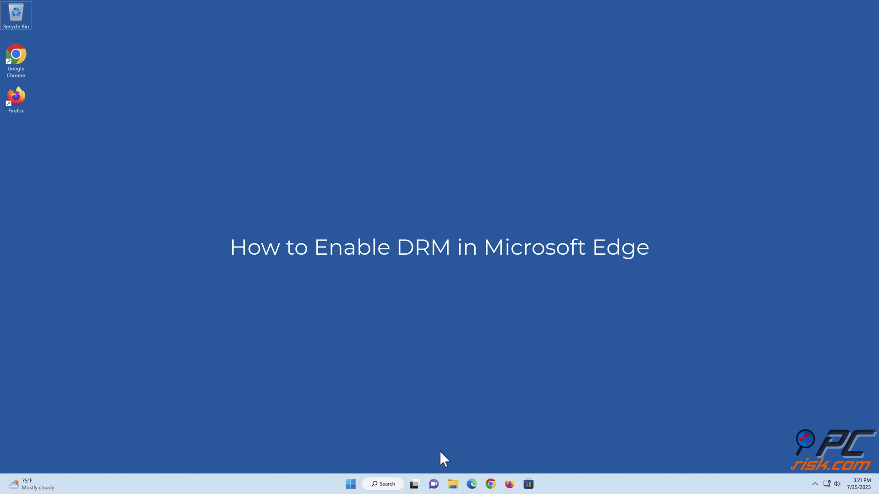
Launch Edge and open its Cookies and site permissions settings page.
left_click(471, 483)
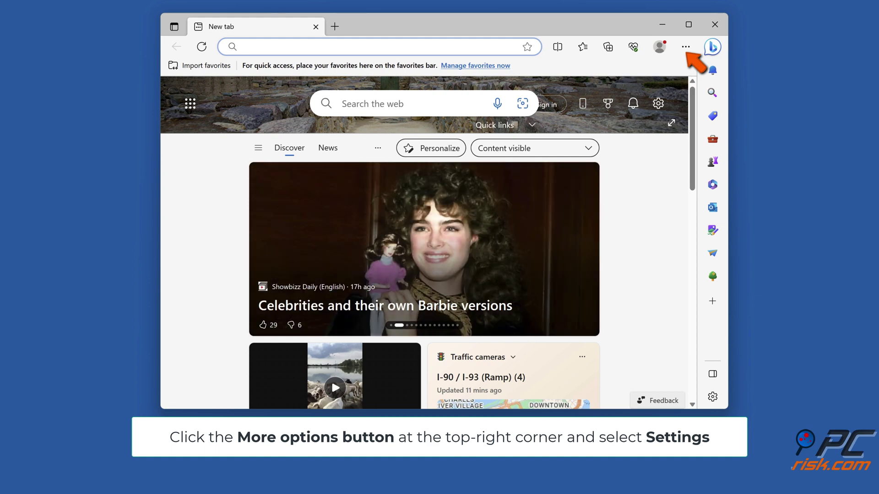
left_click(689, 49)
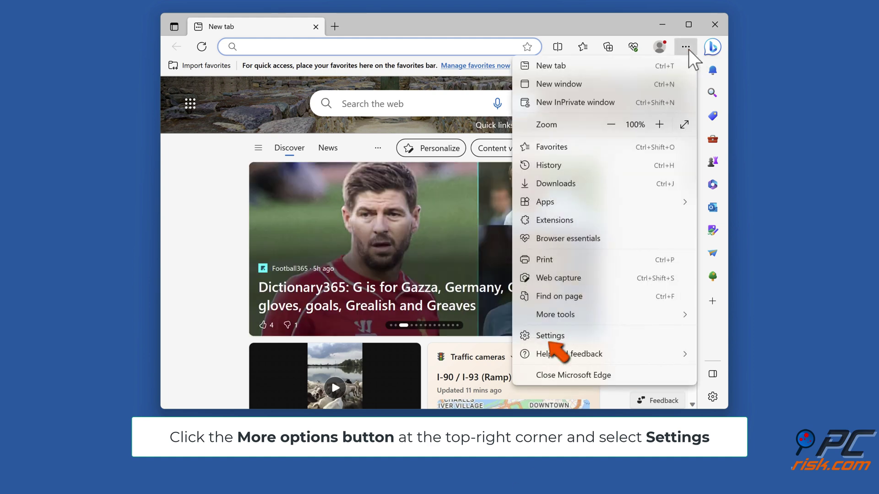
left_click(549, 336)
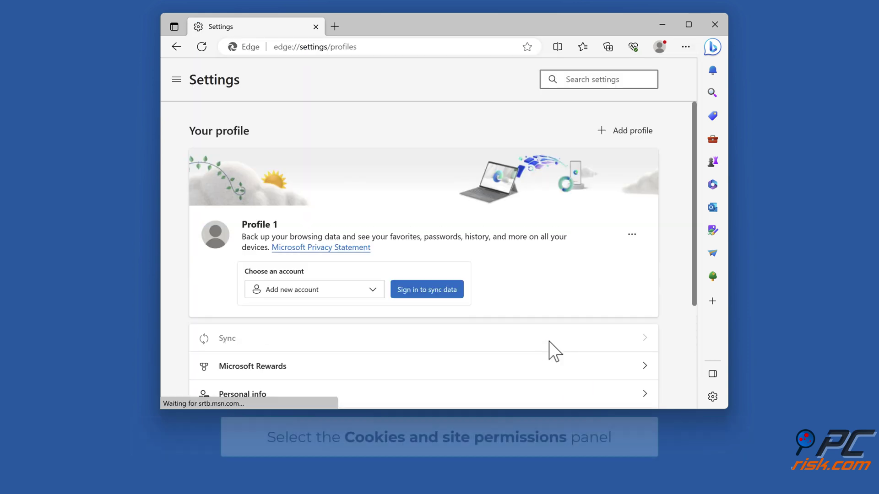
left_click(177, 80)
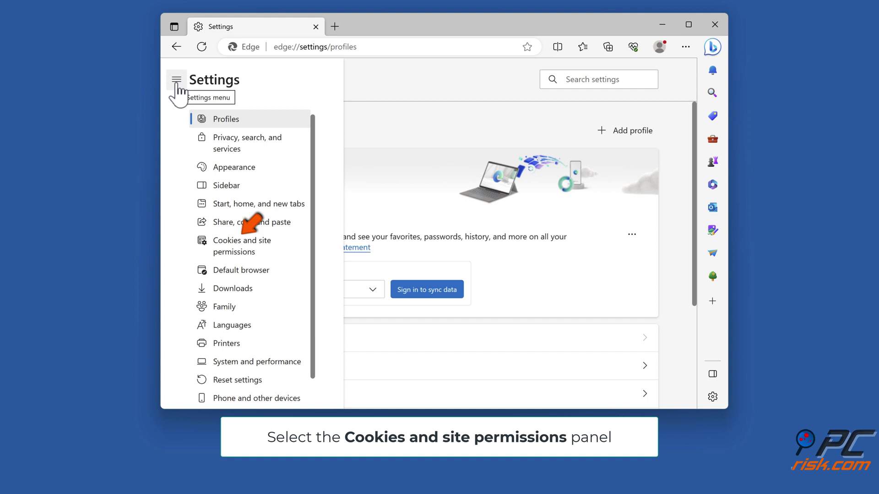
left_click(246, 252)
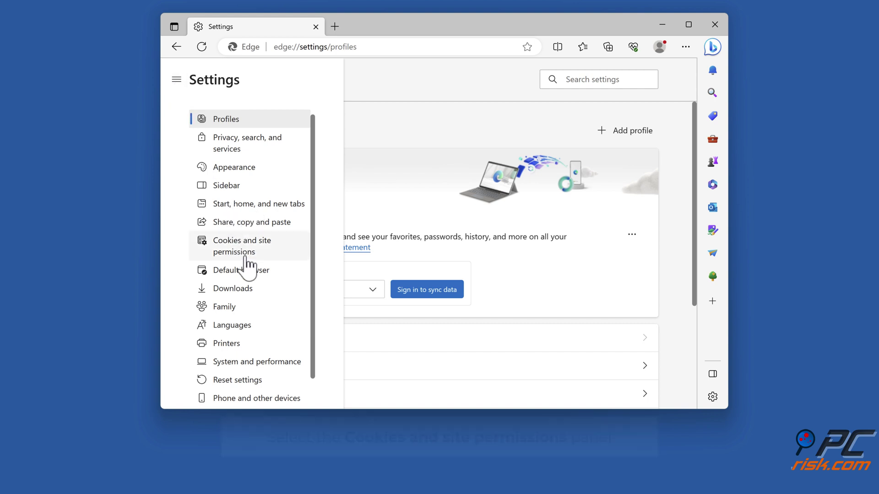
scroll(248, 266, "down", 10)
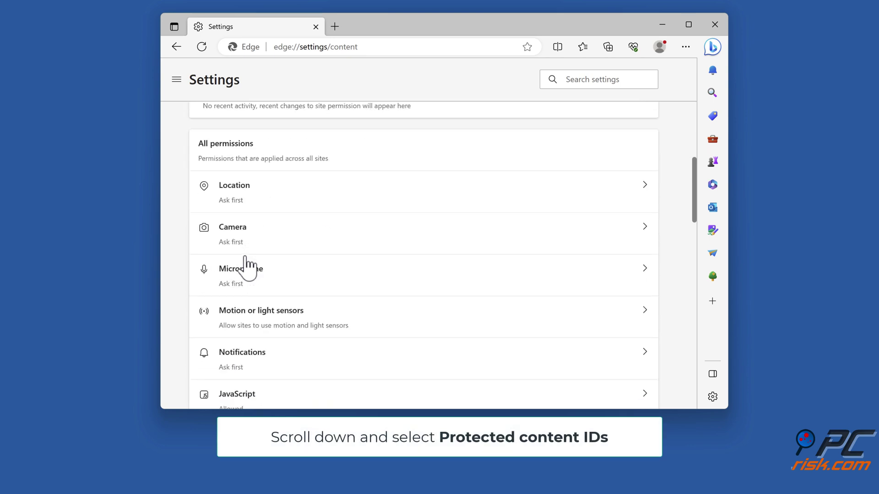
Turn on 'Allow sites to play protected content' under Protected content IDs, then close Edge.
scroll(249, 265, "down", 10)
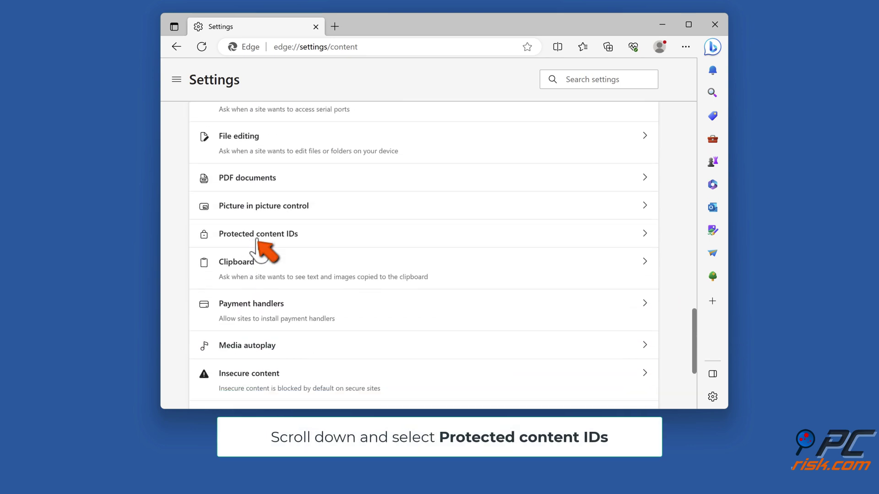
left_click(257, 238)
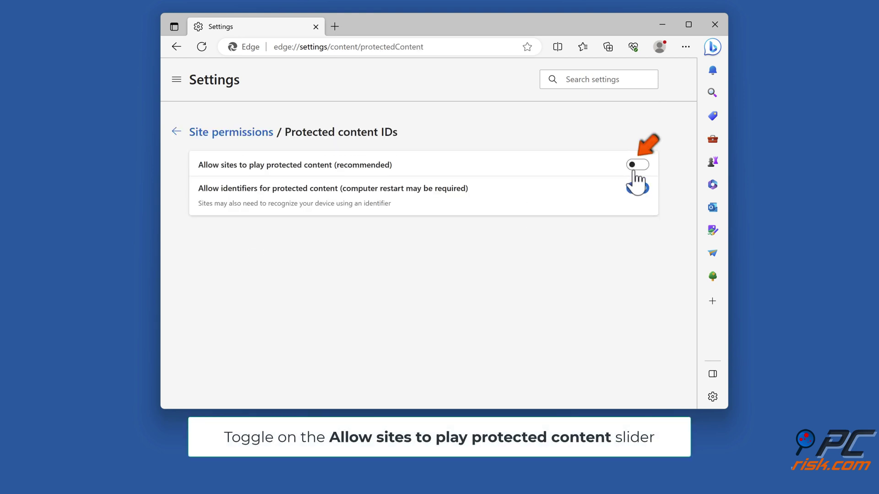
left_click(640, 167)
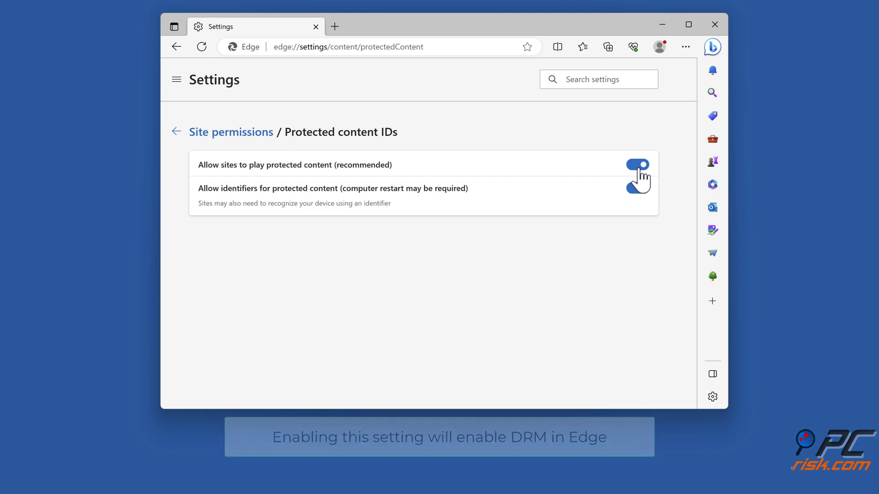
left_click(714, 25)
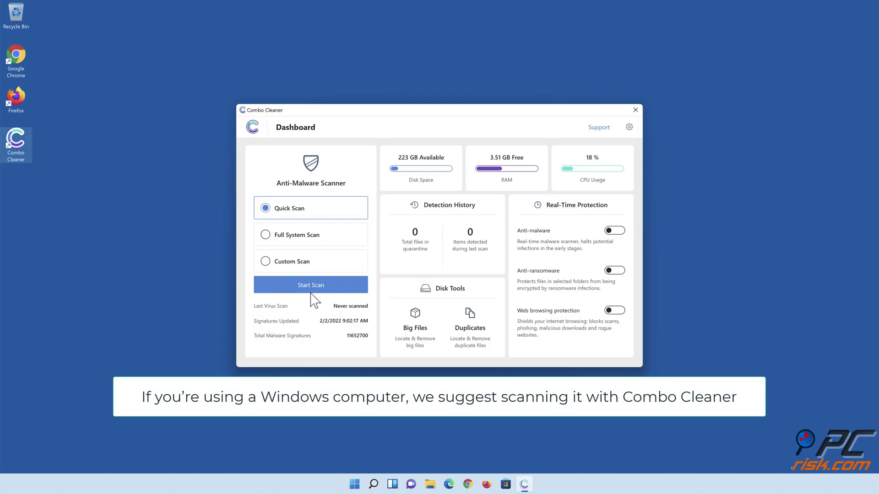
Run a Combo Cleaner quick scan and move the 323 detected threats to quarantine.
left_click(311, 289)
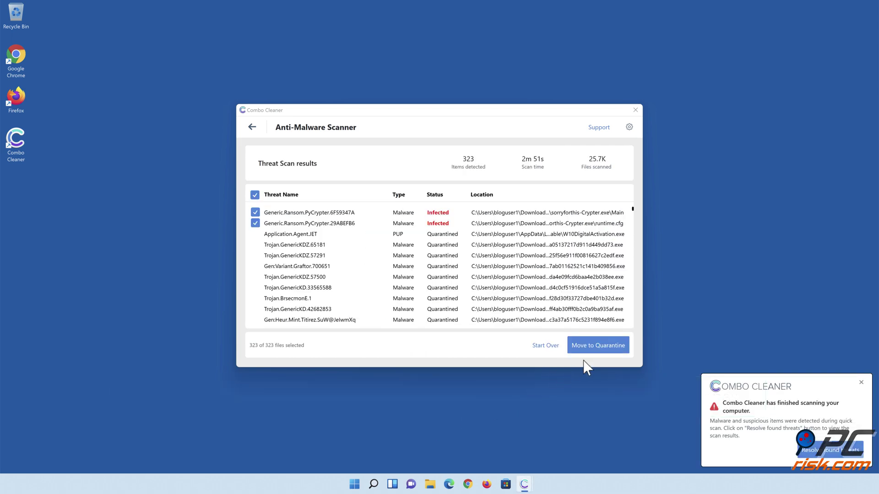
left_click(599, 348)
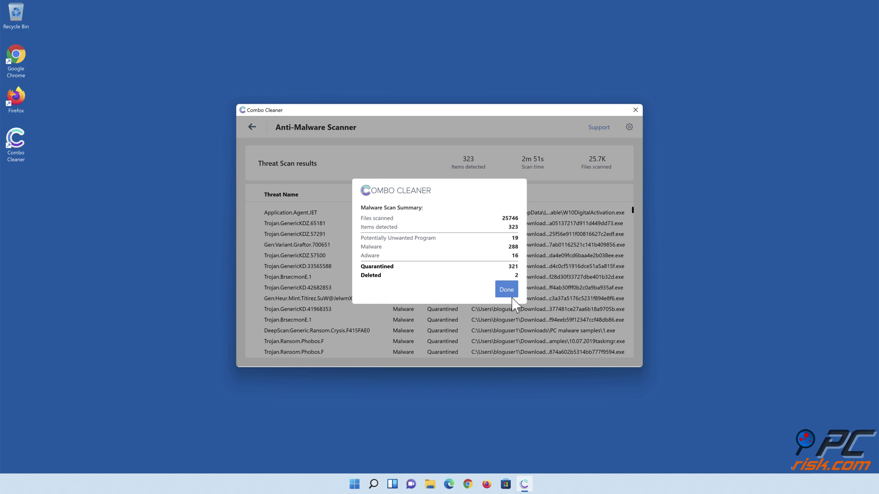
left_click(506, 294)
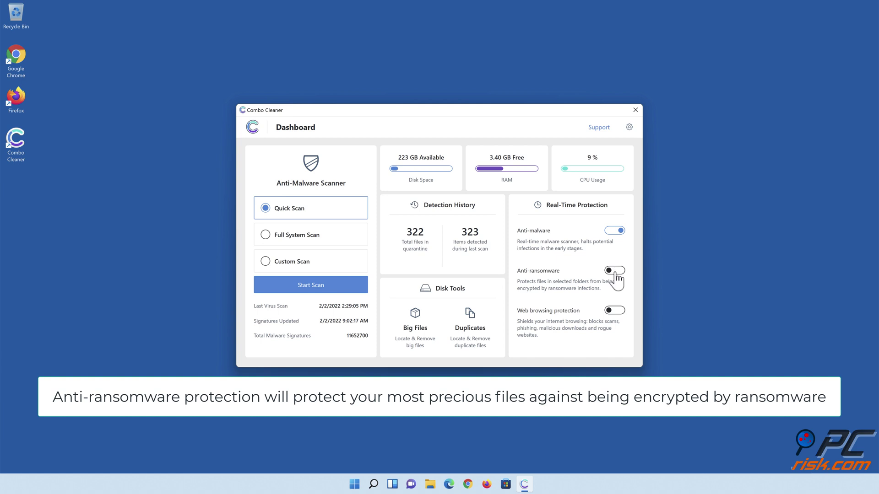
Enable anti-ransomware protecting Libraries > Documents > Documents, then switch on web browsing protection.
left_click(615, 271)
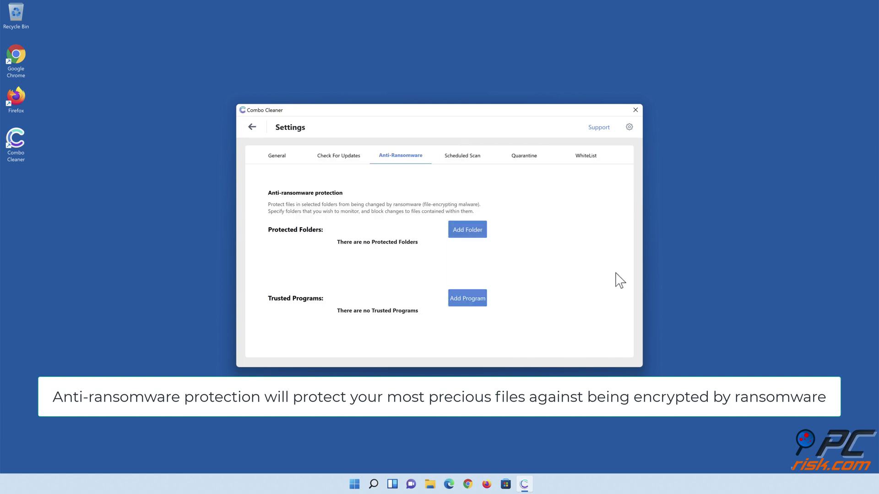
left_click(468, 234)
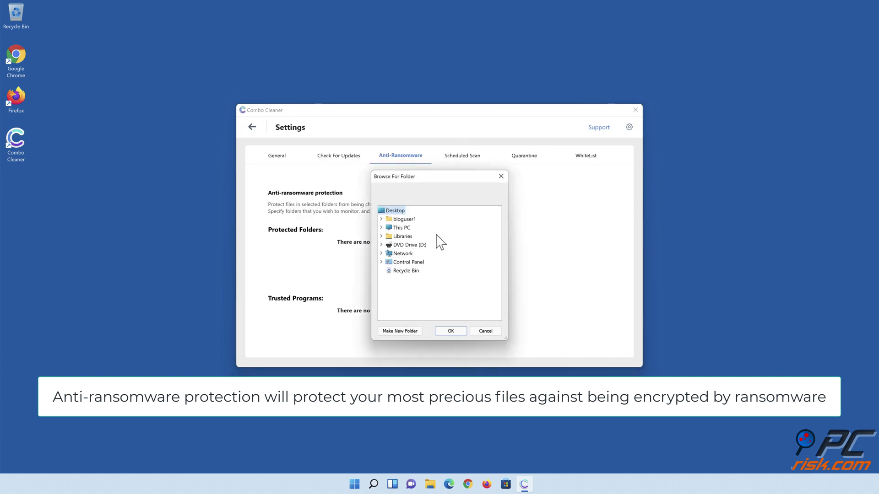
left_click(382, 236)
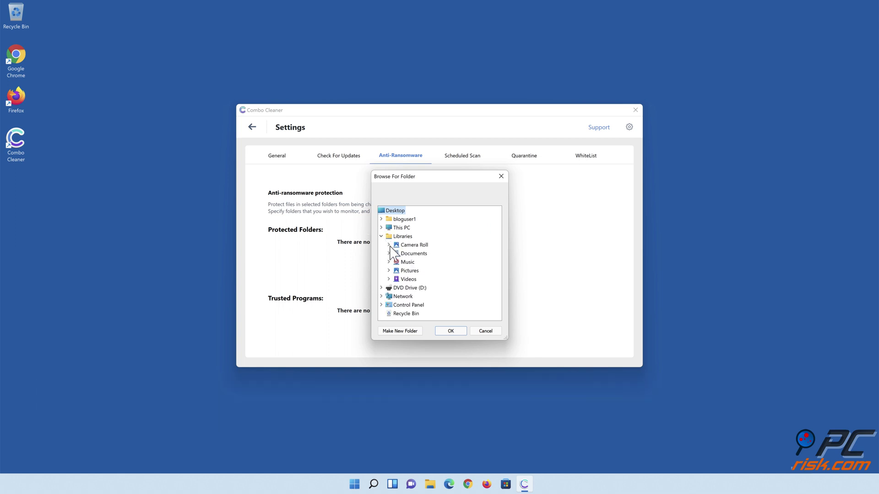
left_click(388, 253)
left_click(414, 263)
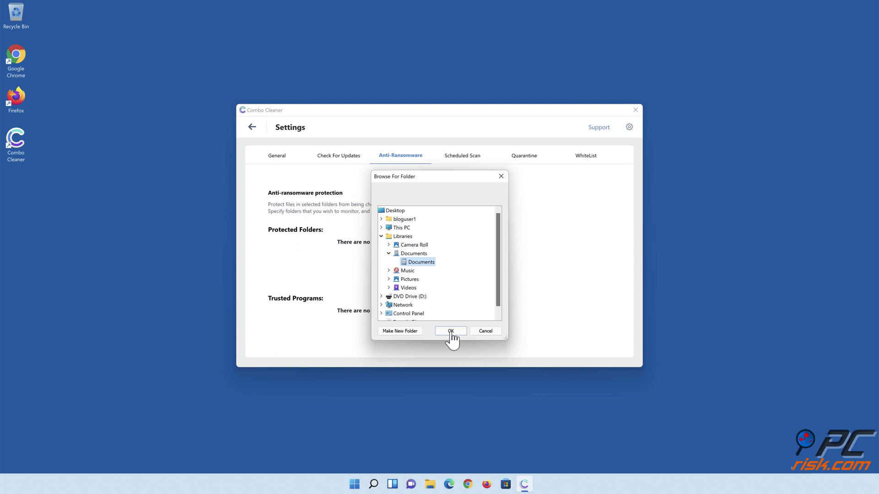
left_click(451, 331)
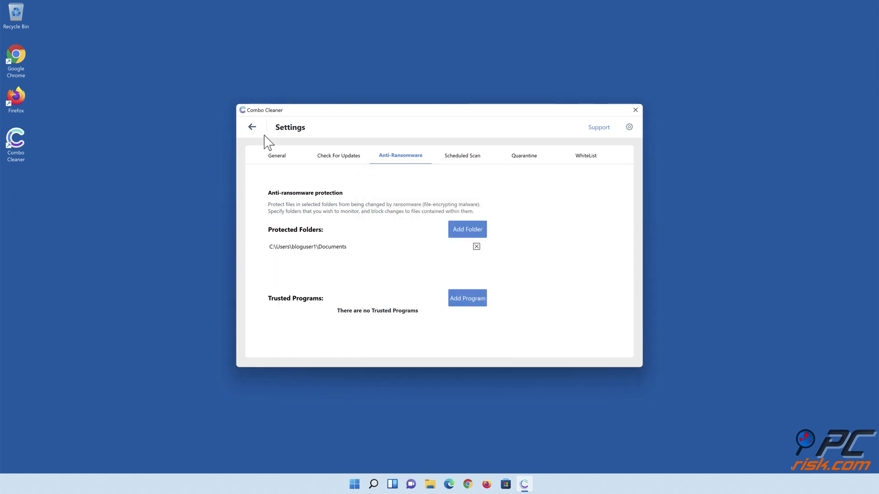
left_click(253, 128)
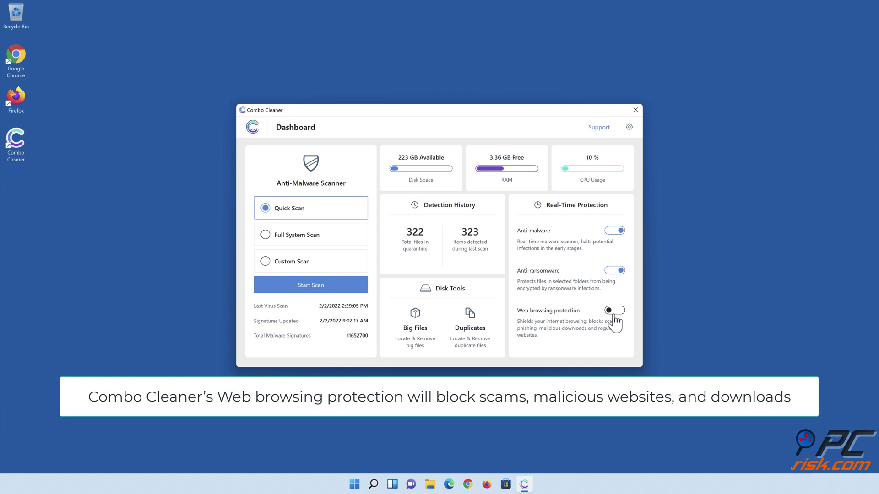
left_click(446, 434)
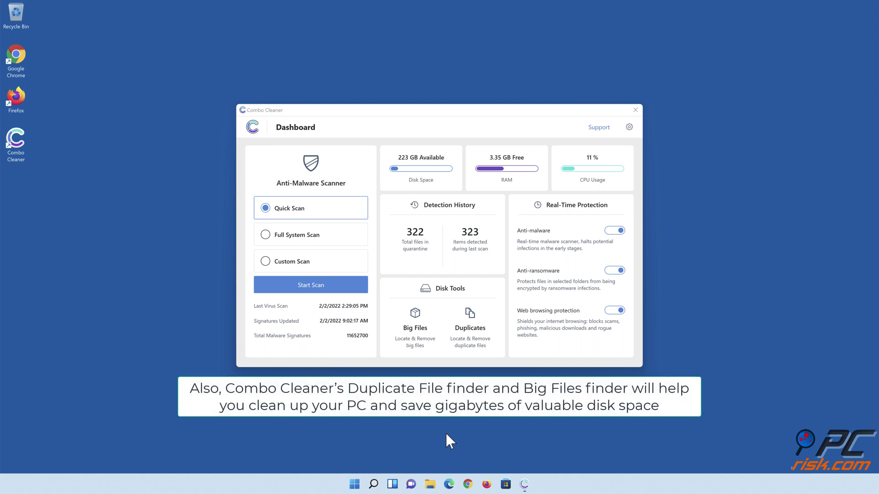